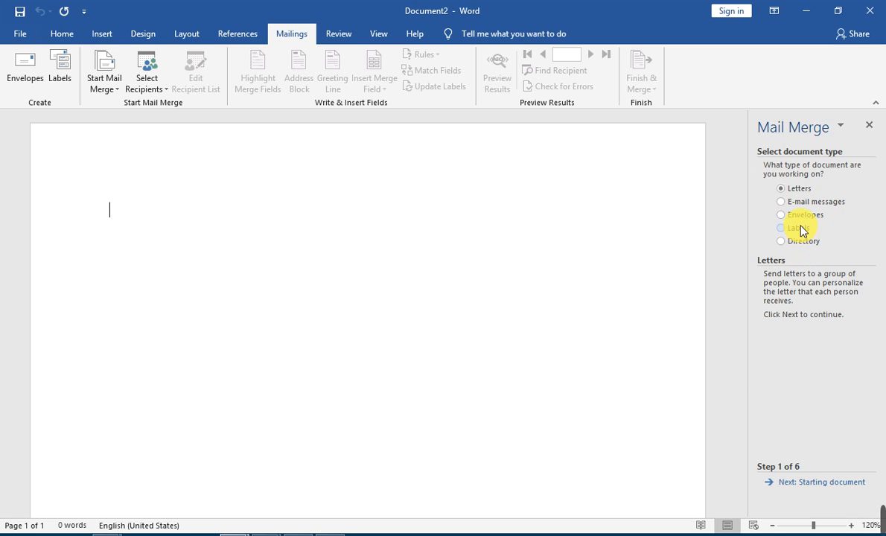
Choose Envelopes as the mail merge document type and advance to the starting document step
left_click(799, 218)
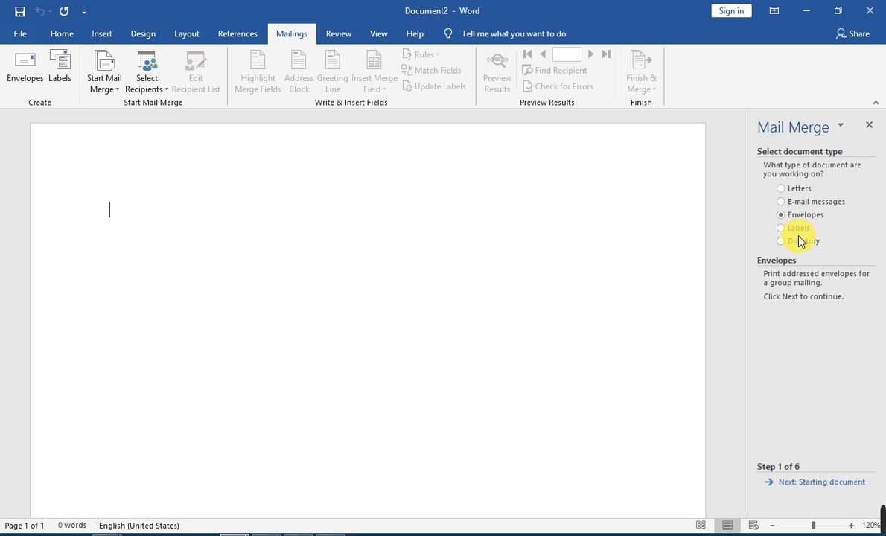
left_click(810, 483)
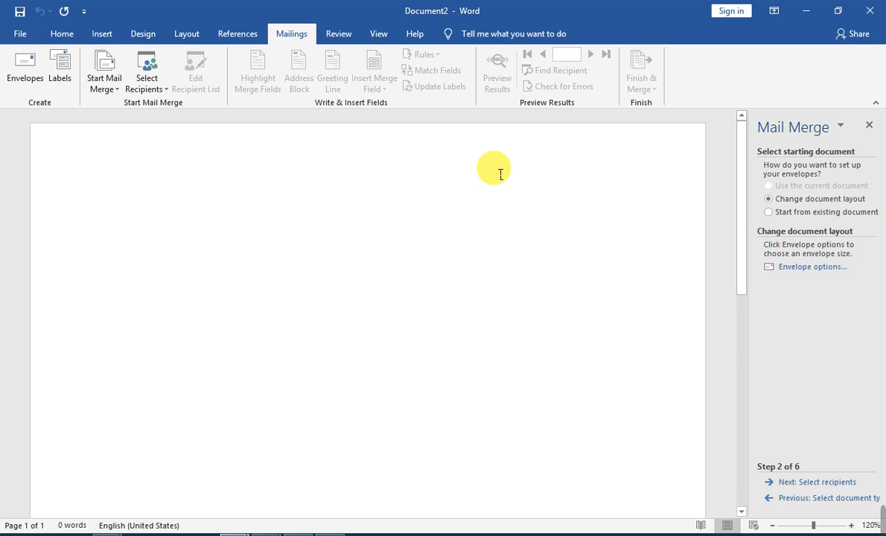
Open Envelope options under Change document layout to see the envelope size
scroll(674, 398, "down", 5)
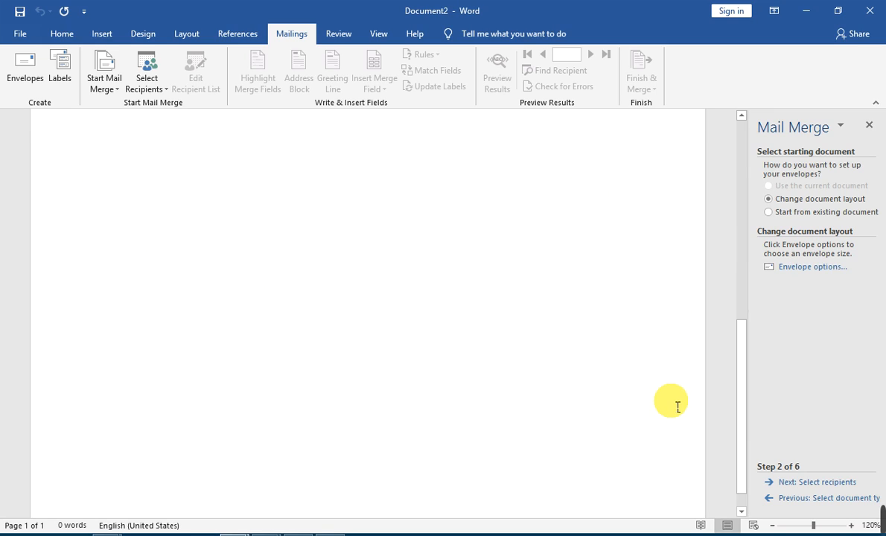
scroll(674, 402, "up", 5)
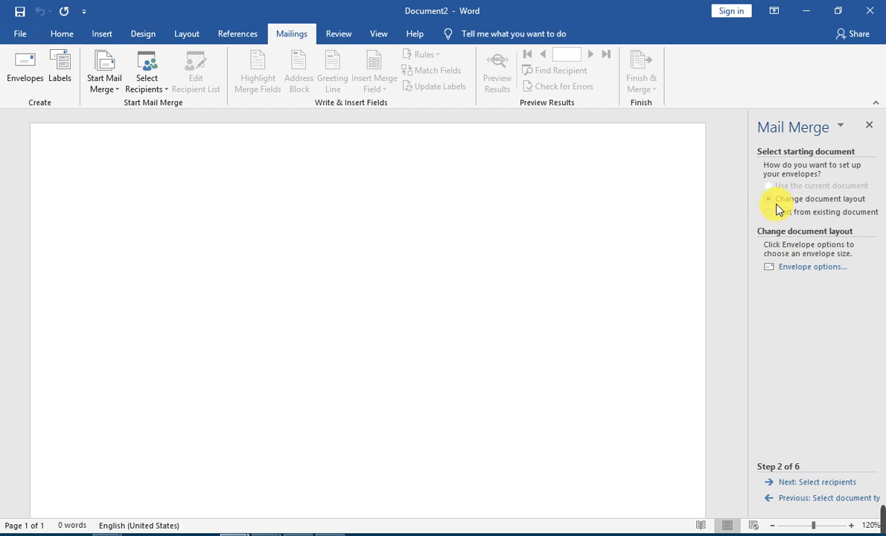
left_click(811, 268)
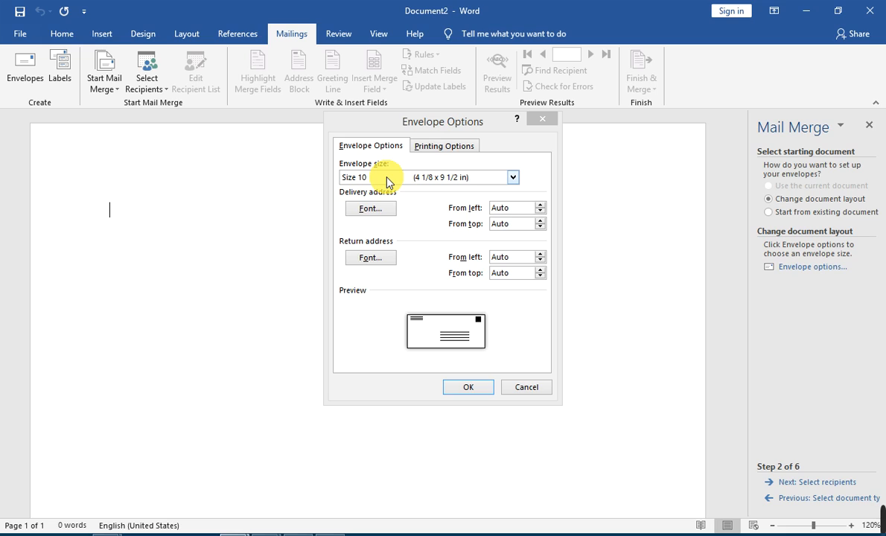
Keep Size 10 (4 1/8 x 9 1/2 in) as the envelope size and apply it to the page
left_click_drag(431, 123, 419, 127)
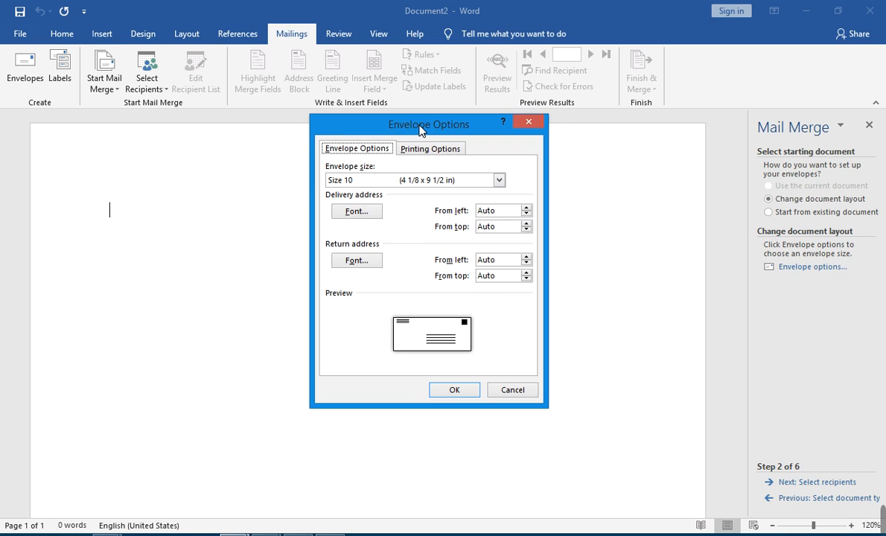
left_click(499, 180)
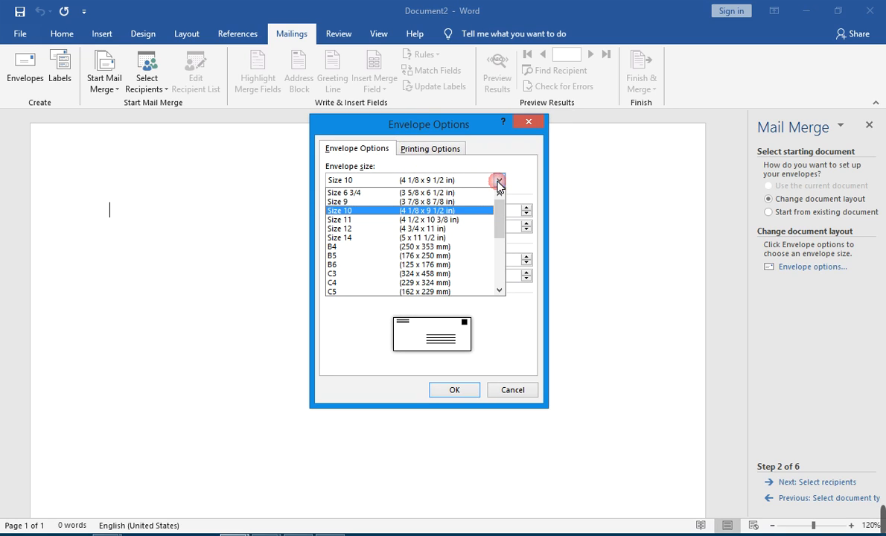
left_click(428, 210)
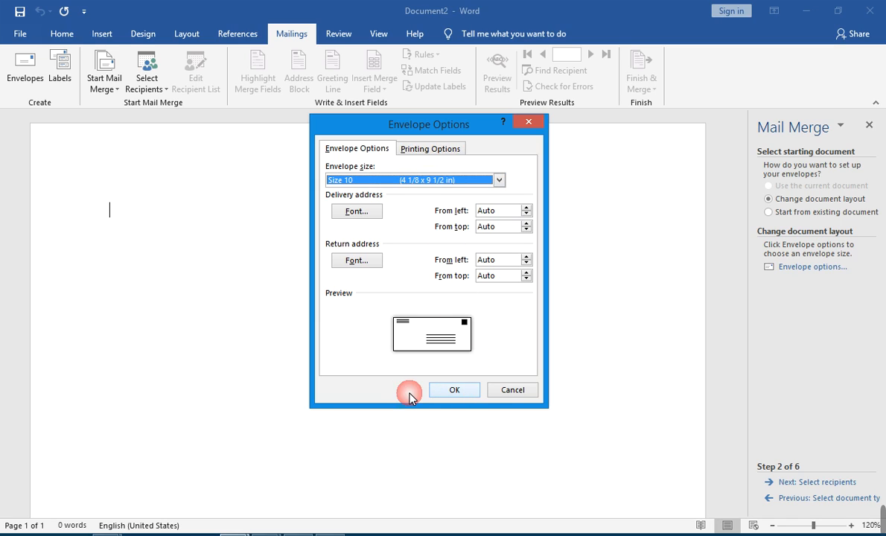
left_click(439, 387)
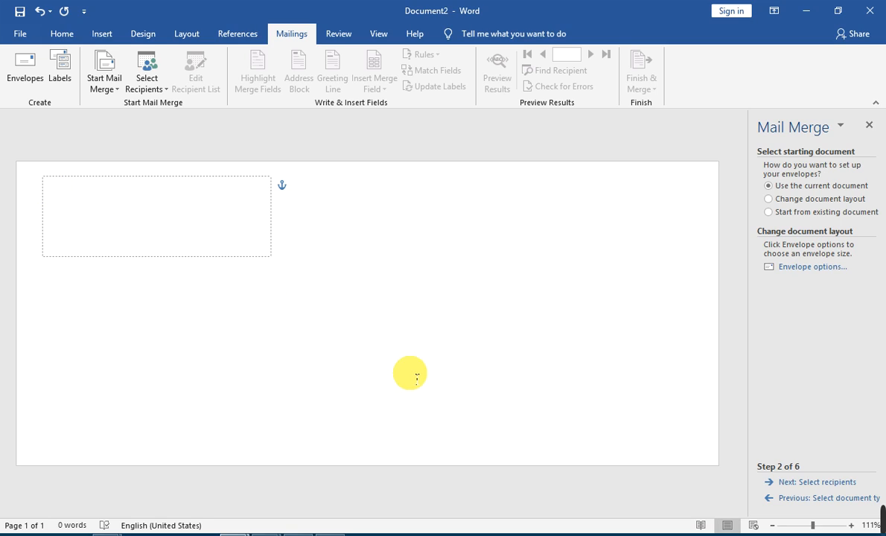
Label the return-address box 'Sender (From):', fixing the missing space via the spelling suggestion
left_click(392, 361)
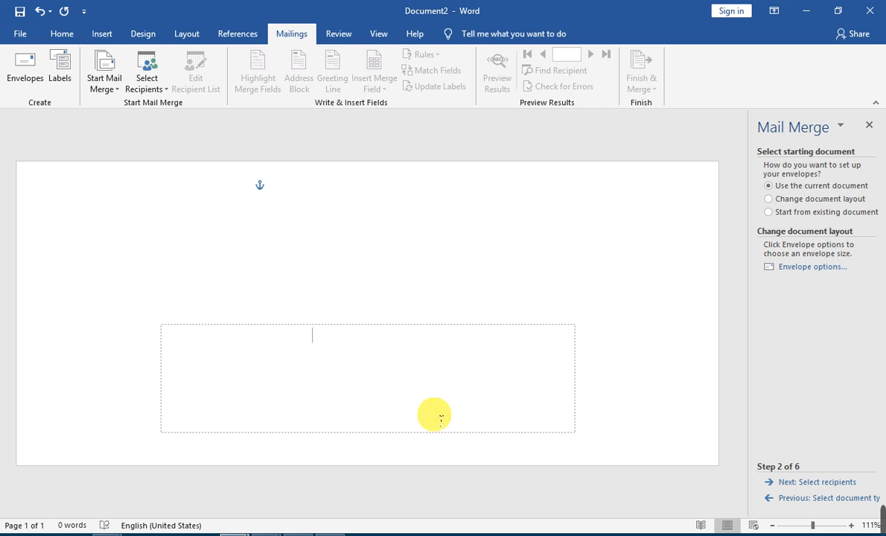
left_click(51, 185)
left_click(78, 208)
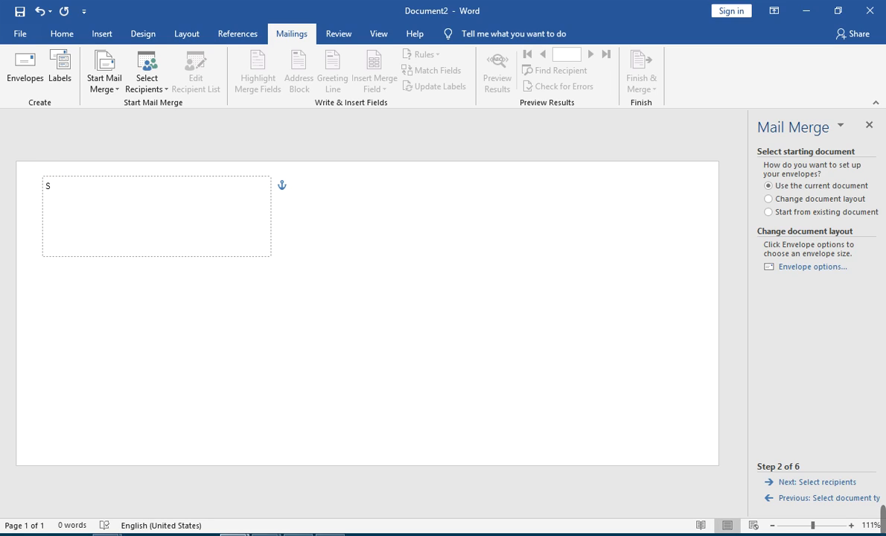
type("Sender")
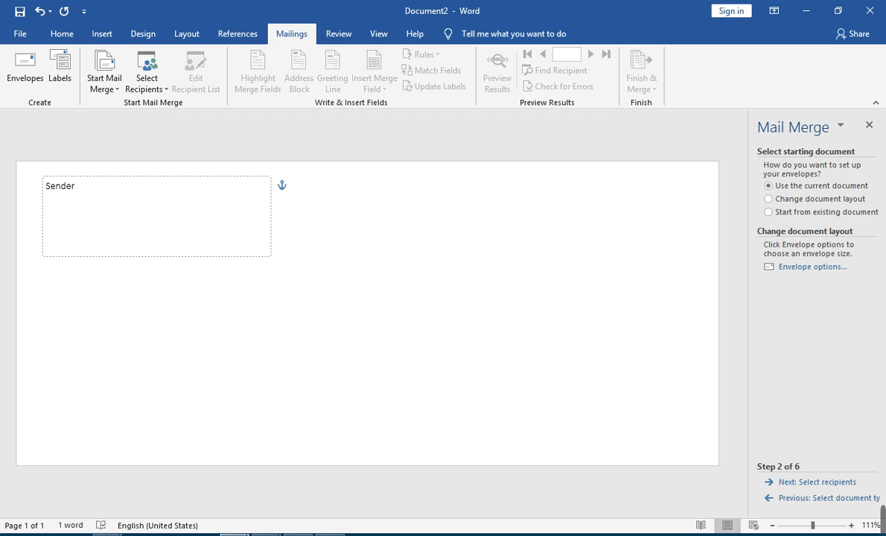
type("(From):")
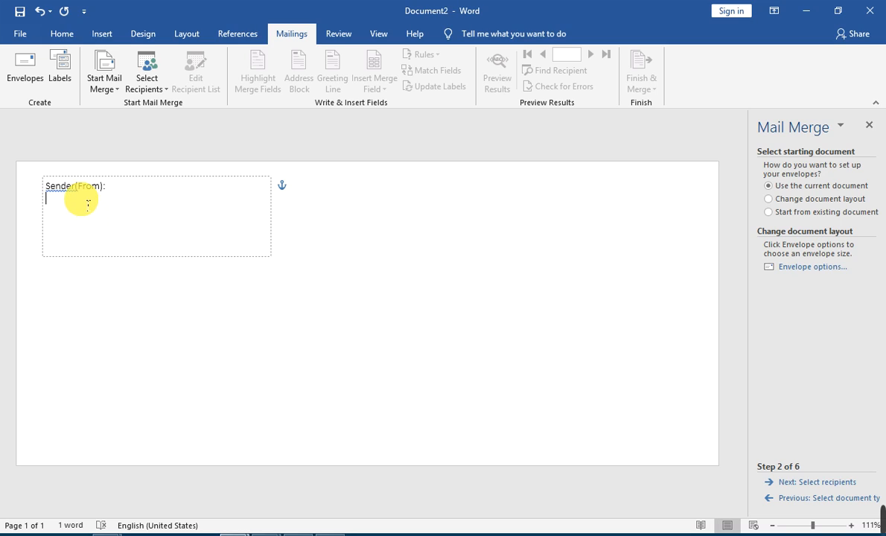
left_click(73, 186)
right_click(71, 188)
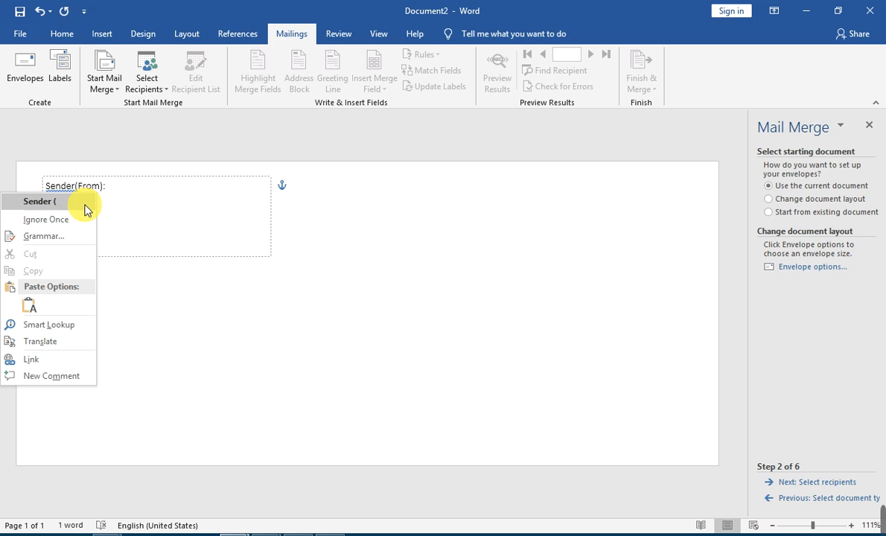
left_click(88, 198)
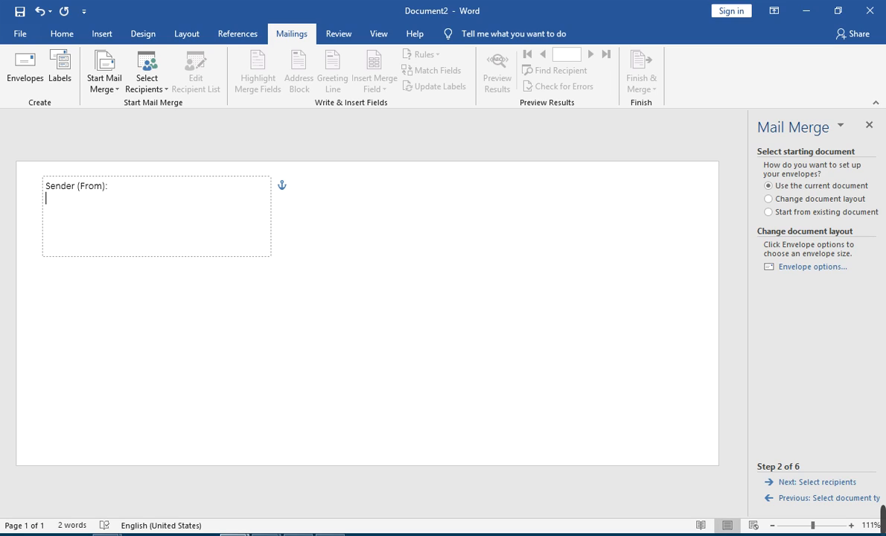
Enter 'CMIT Computer & Technical College', its street and its town on separate lines
type("CMIT Computer &")
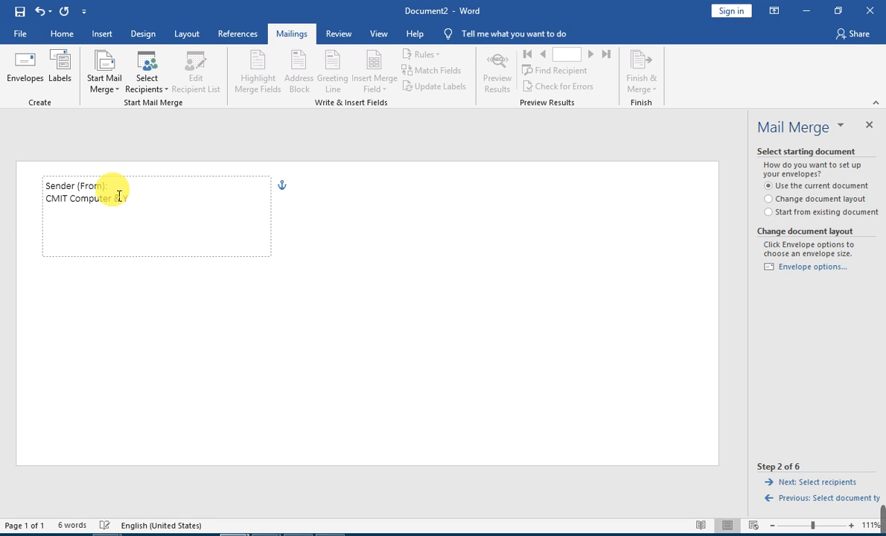
type(" Technical Colleg")
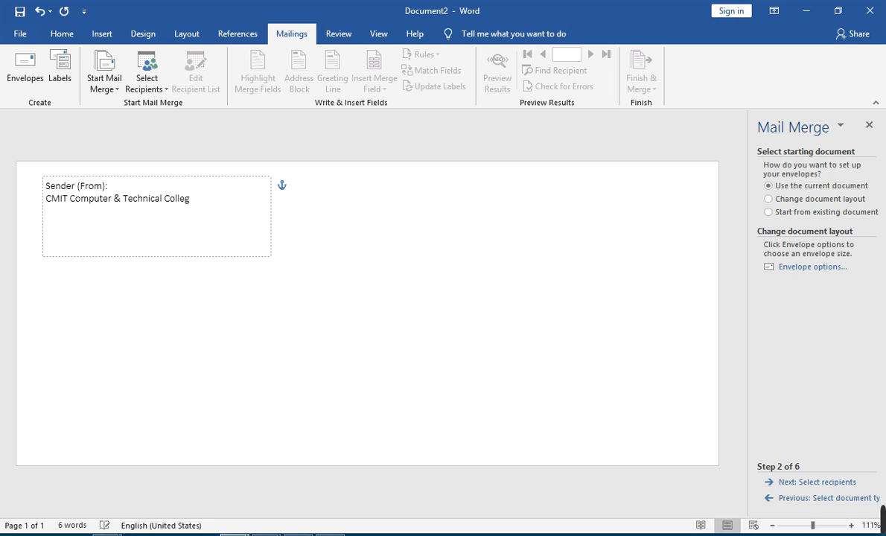
type("e")
key("Return")
type("Mundial Chowk, Main")
type("C")
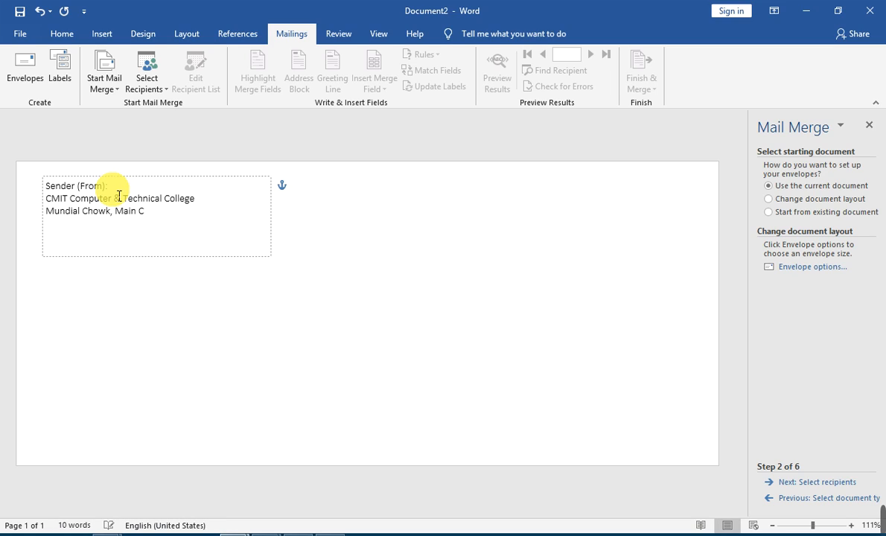
type("hakwall Road")
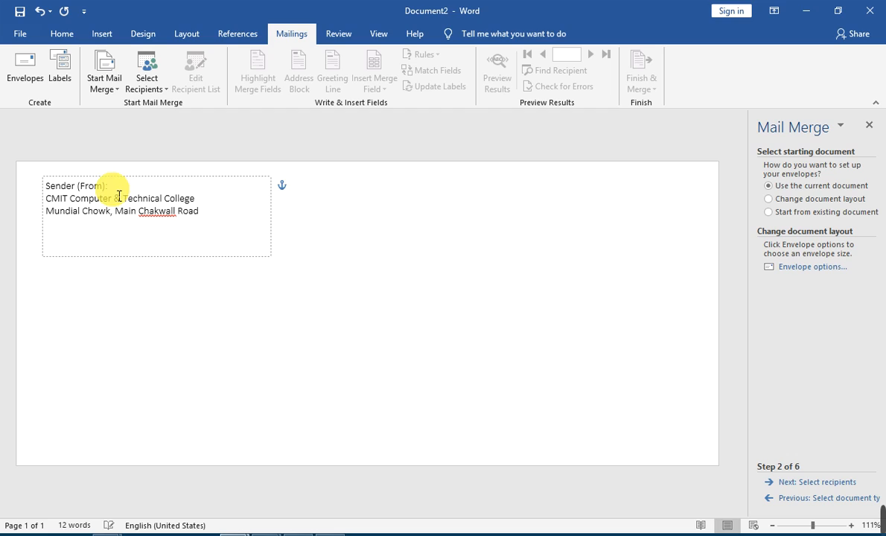
key("Return")
type("Talagang")
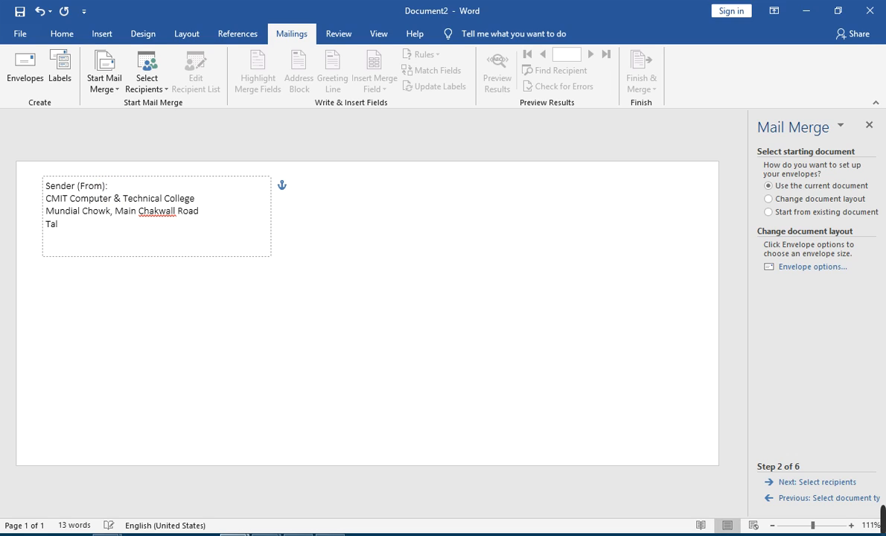
Add the college's phone number on a new line, correcting its final digit
key("Return")
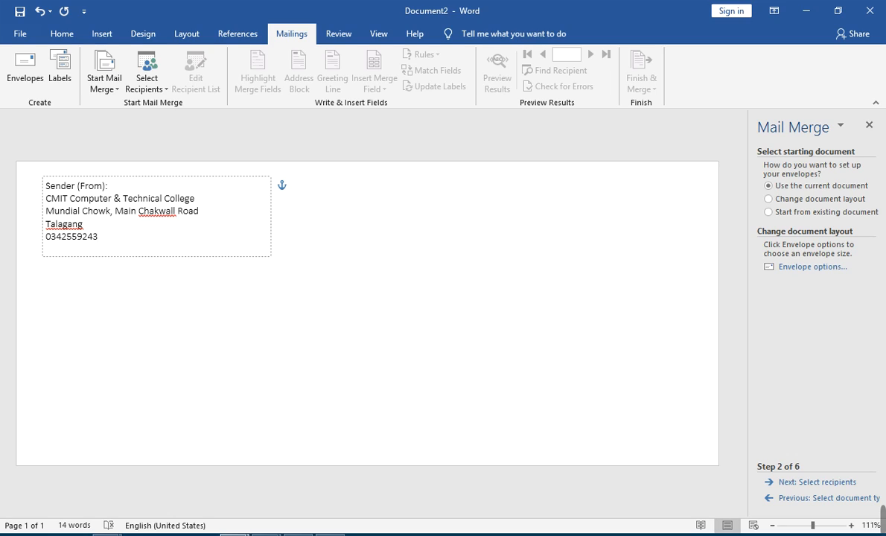
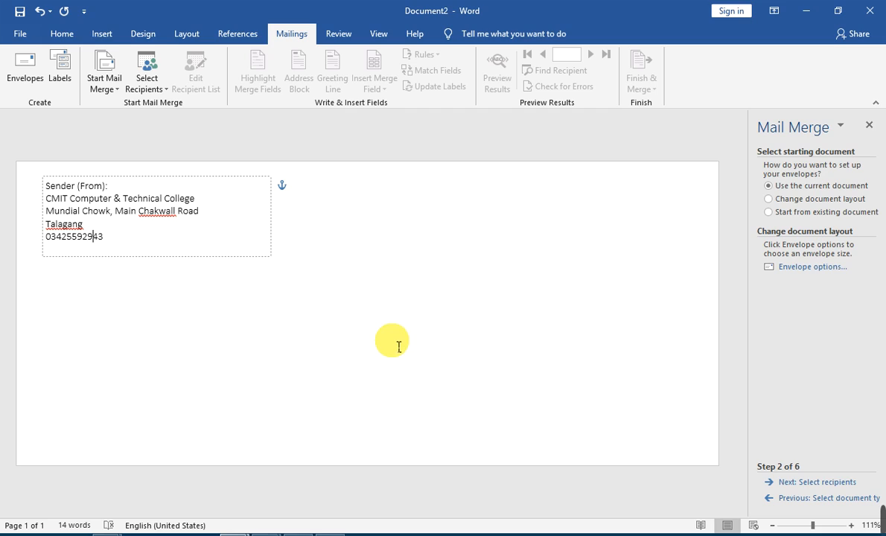
left_click(394, 352)
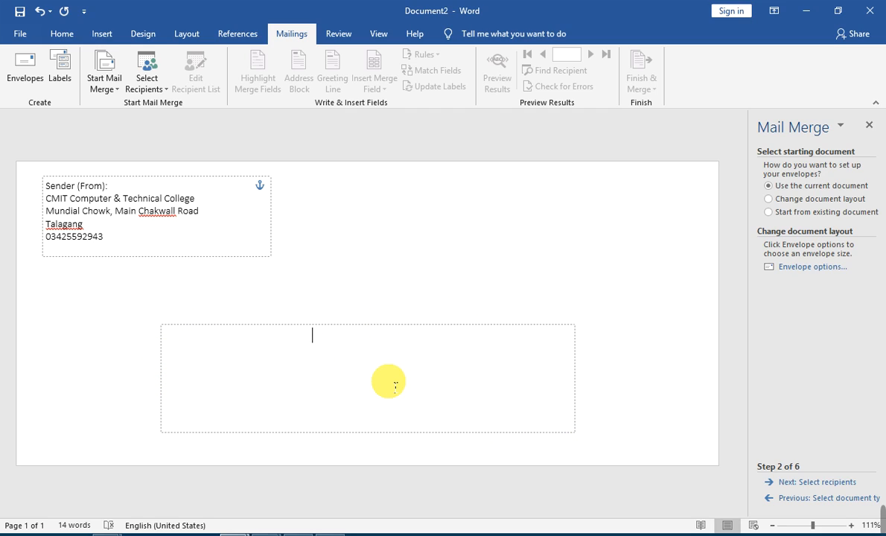
Type 'To (Recipient):' as the delivery-address label
type("T")
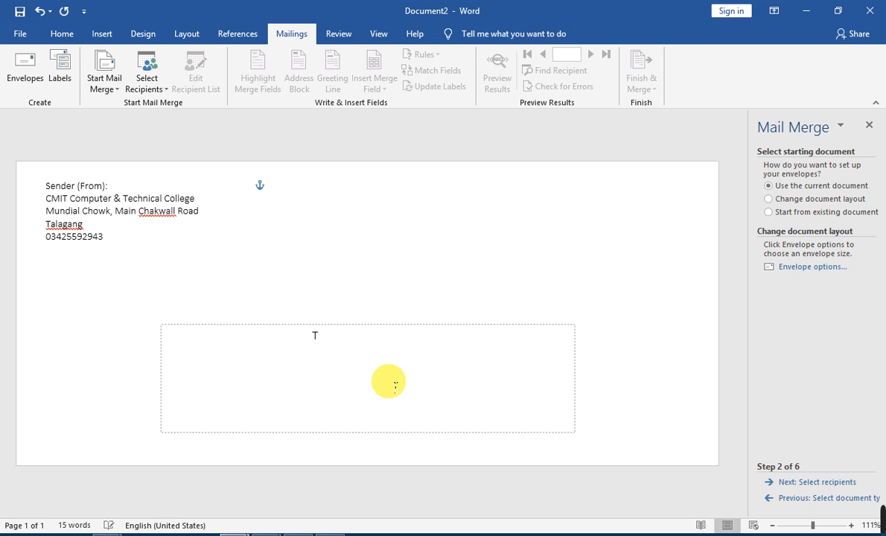
type("o (Recipient")
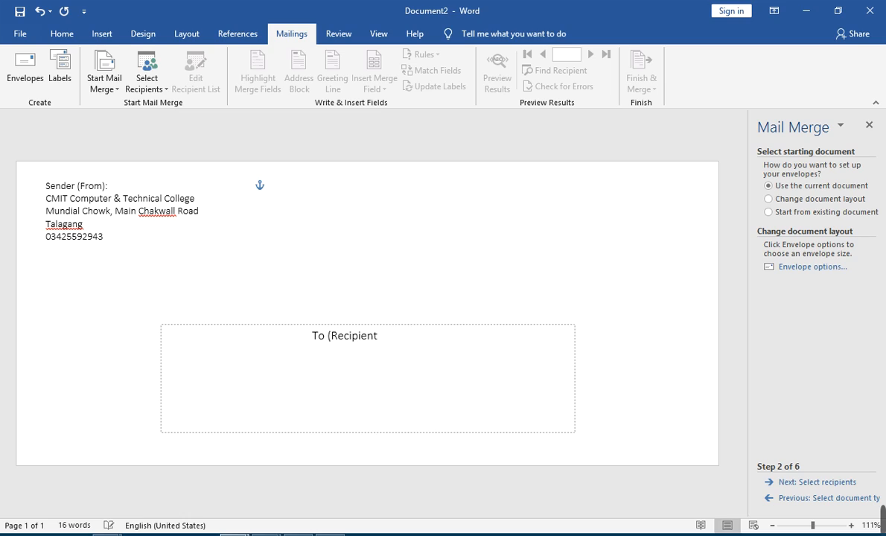
type("):")
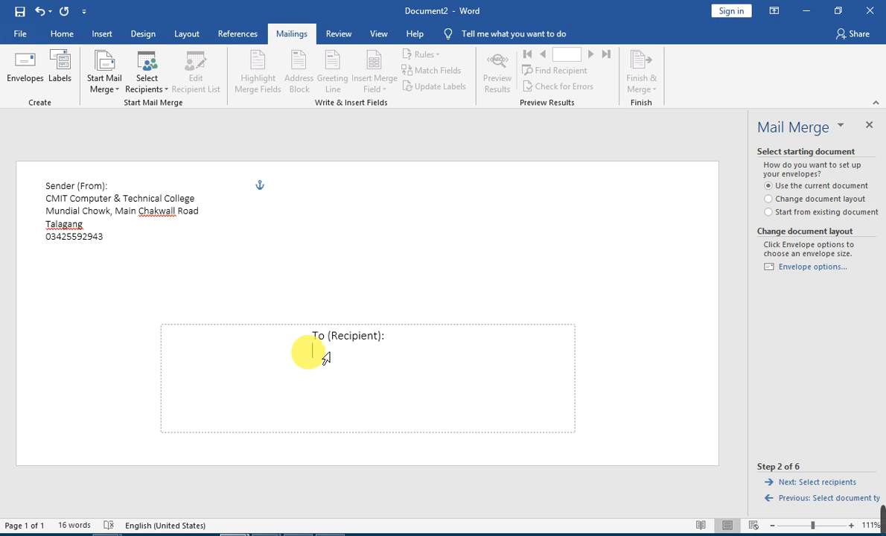
Advance to recipient selection and browse for an existing list file
left_click(818, 484)
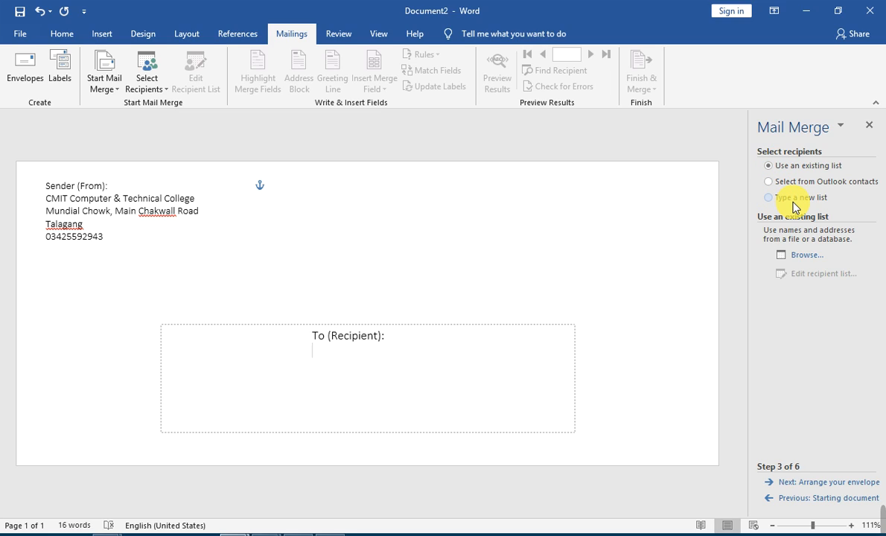
left_click(806, 255)
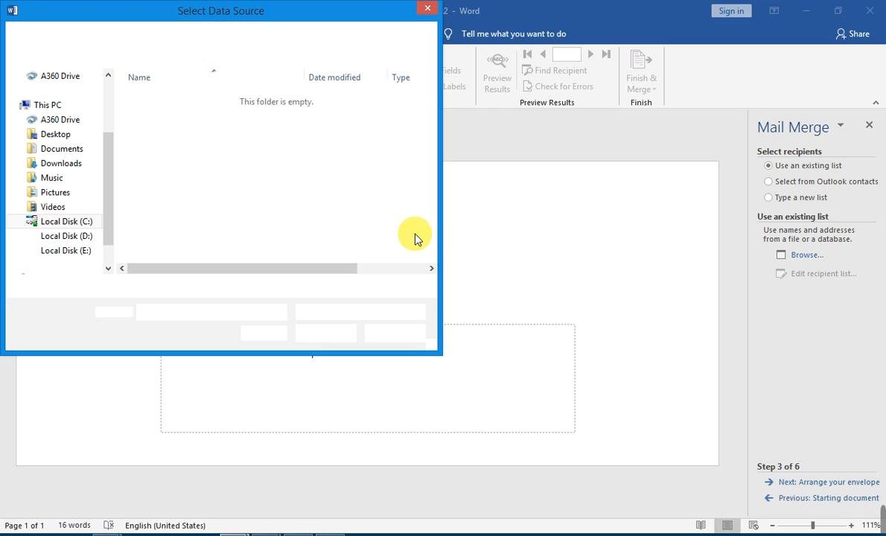
Load Letter Issuing from Documents as the data source and accept all three recipients
left_click(45, 147)
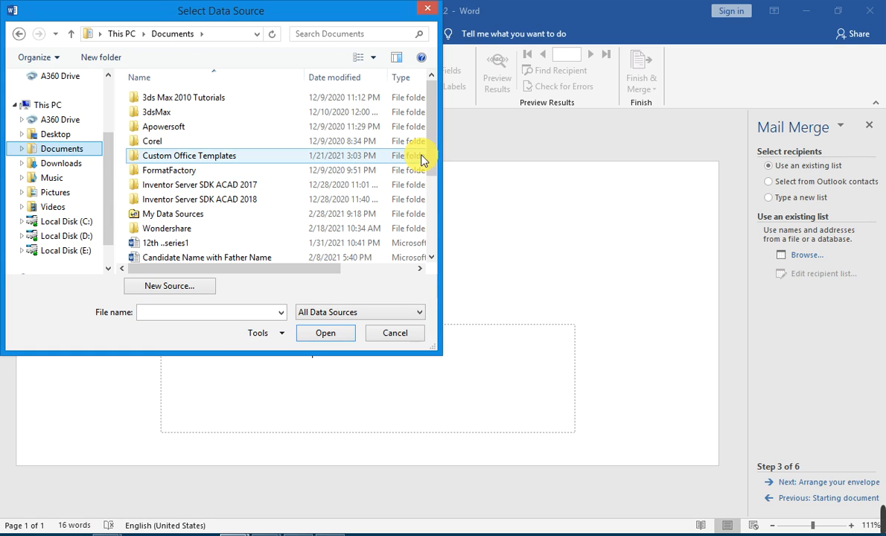
left_click_drag(433, 162, 439, 245)
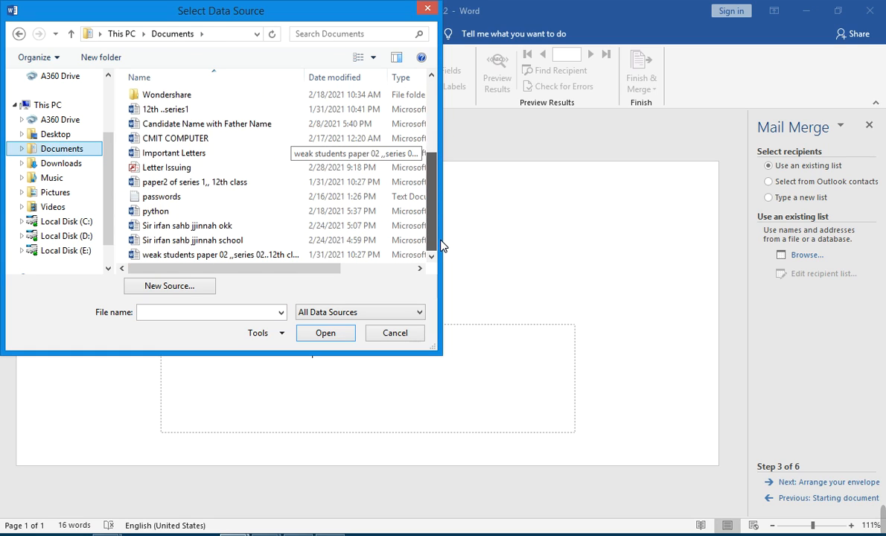
left_click(160, 169)
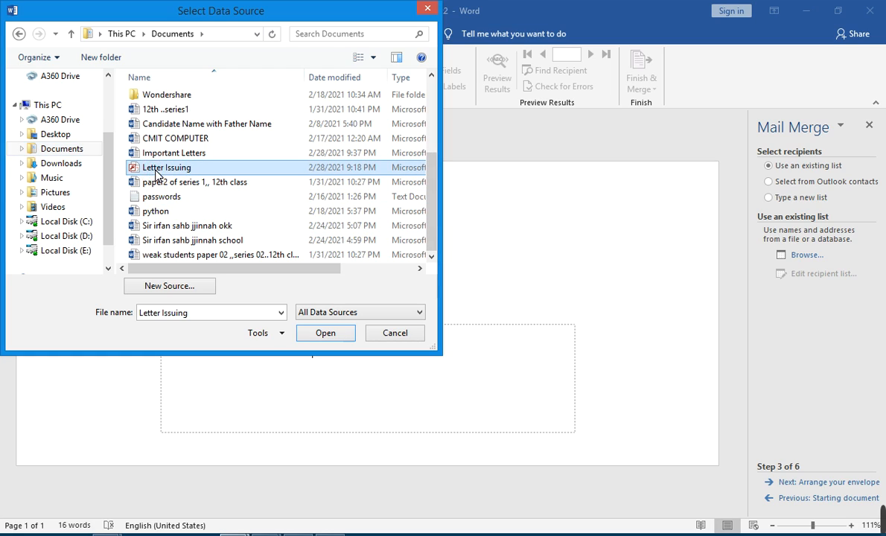
left_click(339, 334)
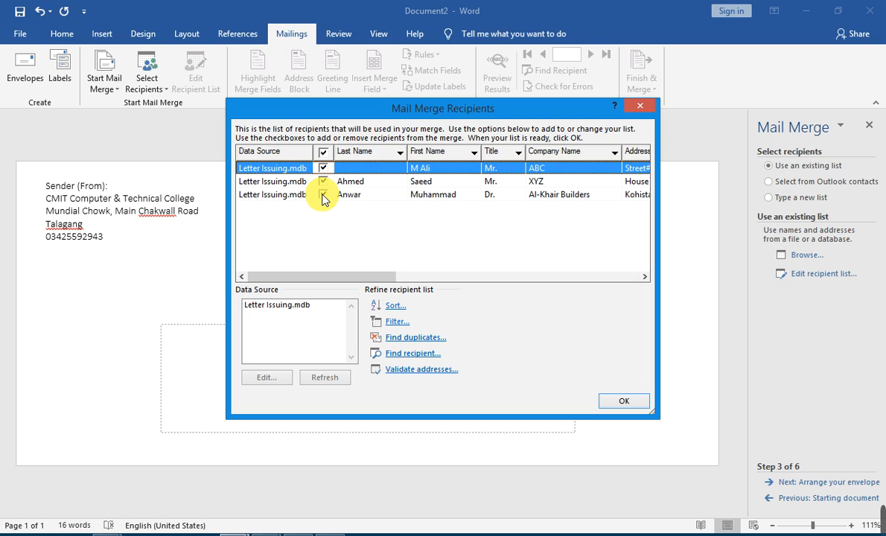
left_click(625, 403)
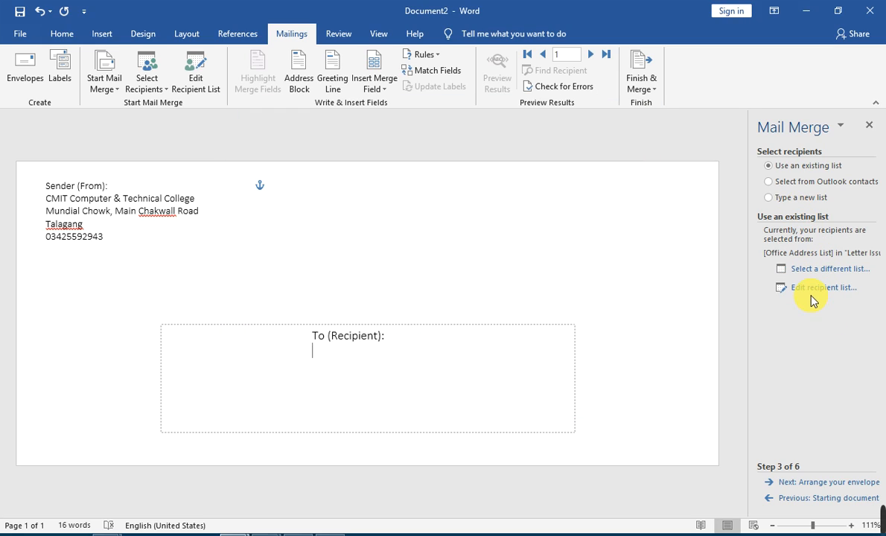
Insert an «AddressBlock» field on the line under 'To (Recipient):'
left_click(846, 485)
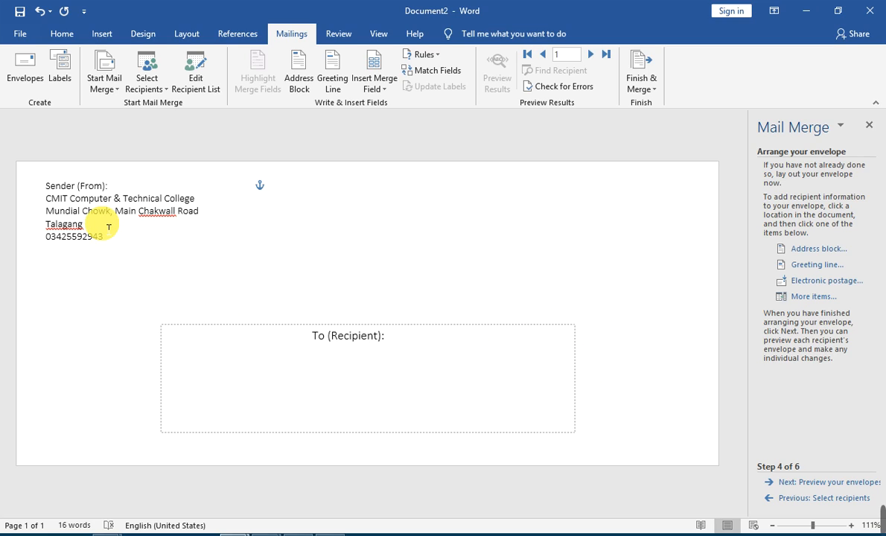
left_click(75, 194)
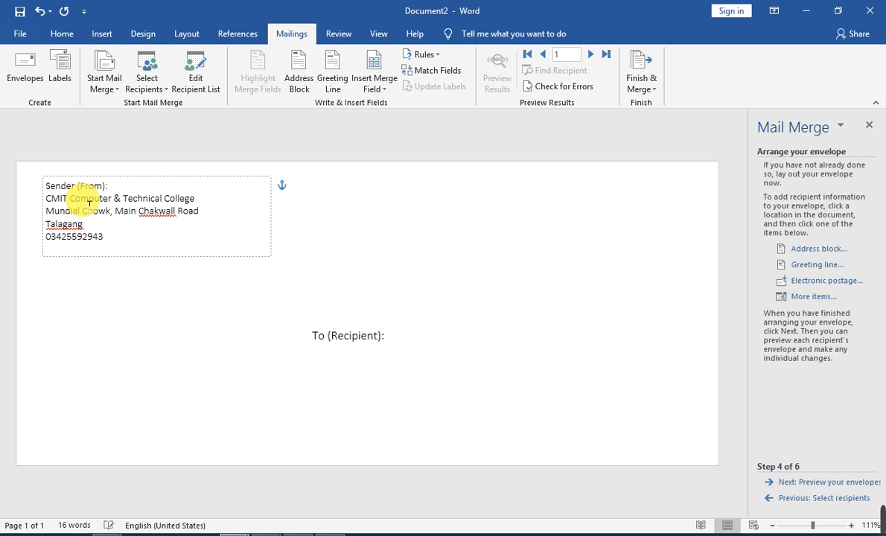
left_click(335, 359)
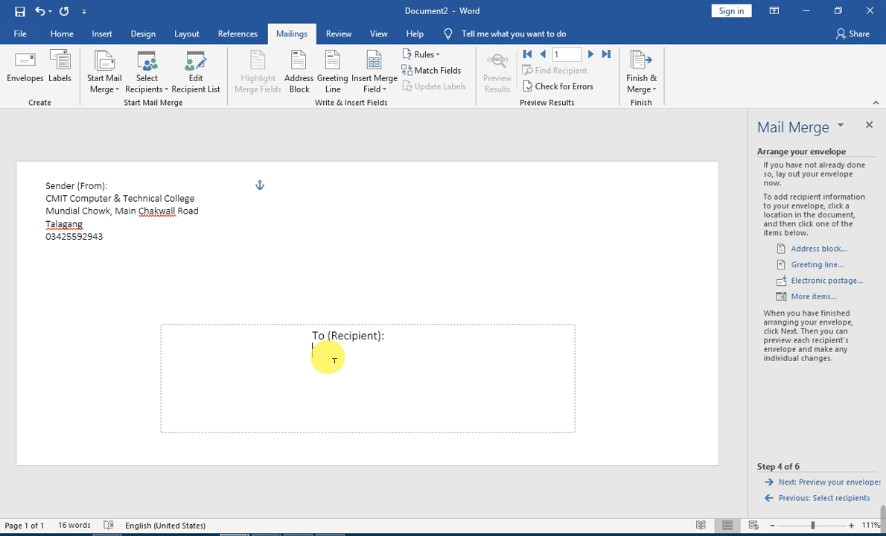
left_click(808, 256)
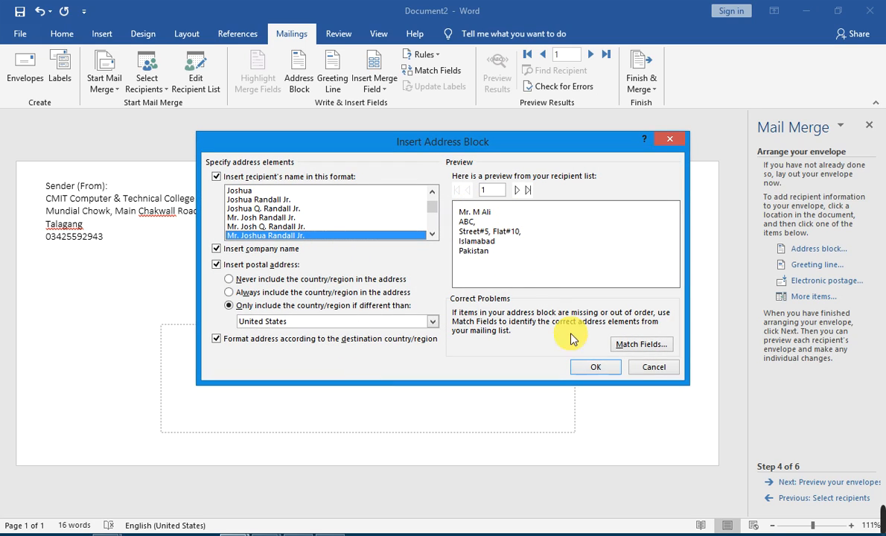
left_click(590, 366)
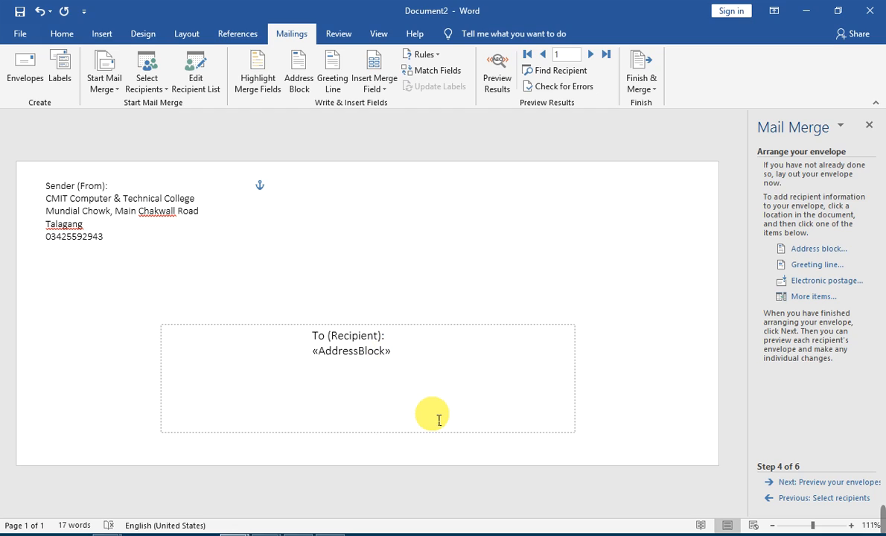
Insert the «Work_Phone» field on the line below the address block
left_click(322, 365)
left_click(783, 297)
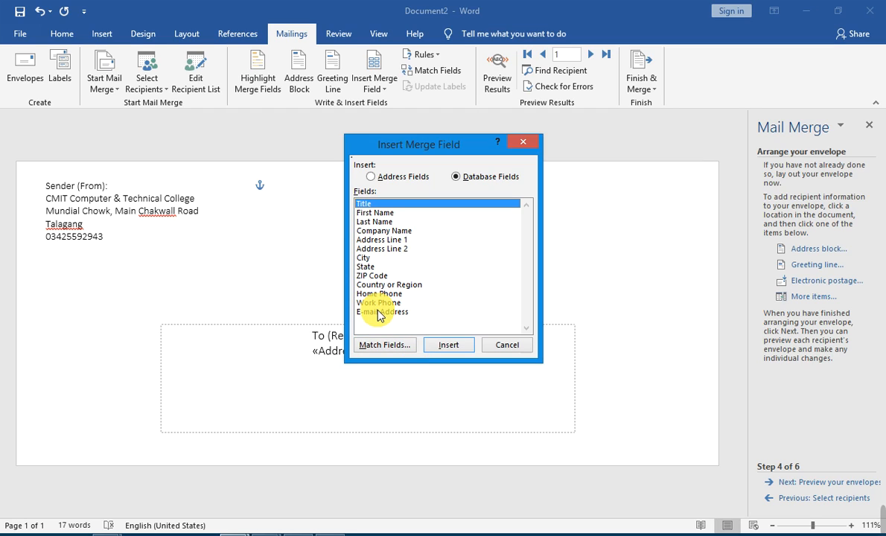
left_click(378, 303)
left_click(447, 344)
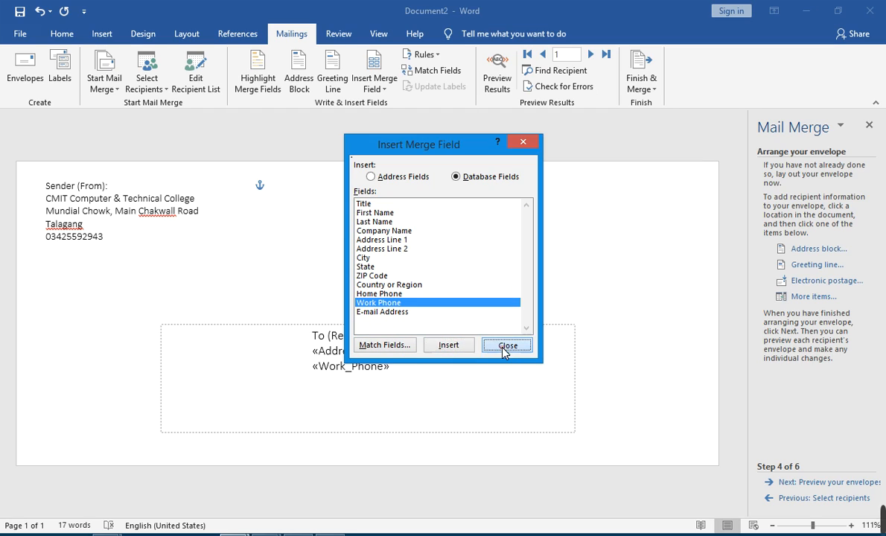
left_click(506, 345)
Add the «Email_Address» field on a new line beneath the phone field
key("Return")
left_click(790, 297)
left_click(350, 311)
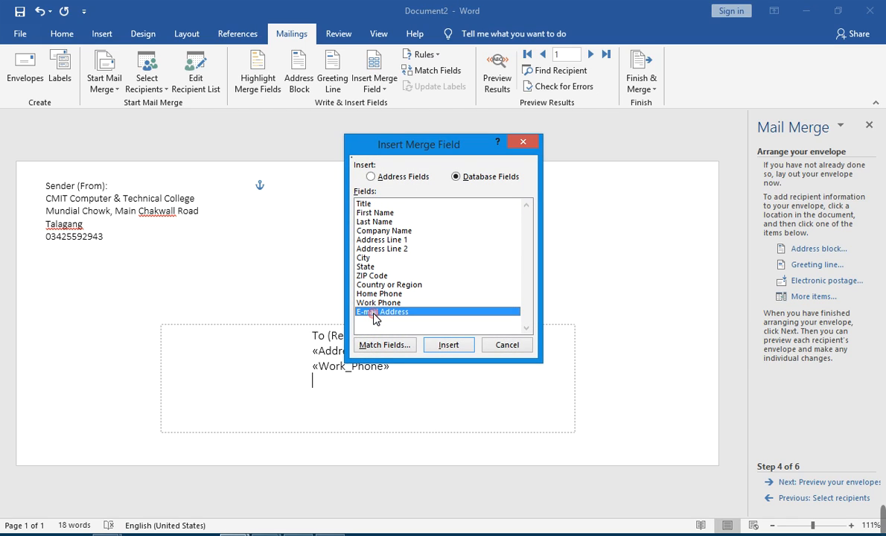
left_click(448, 345)
left_click(506, 344)
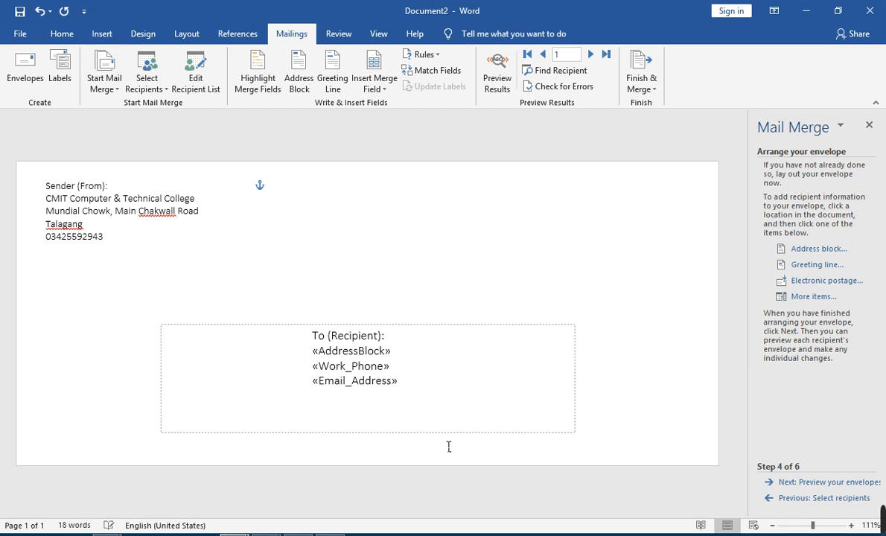
Preview recipient 1's merged envelope and lengthen the recipient box until the e-mail line shows
left_click(833, 489)
left_click(435, 440)
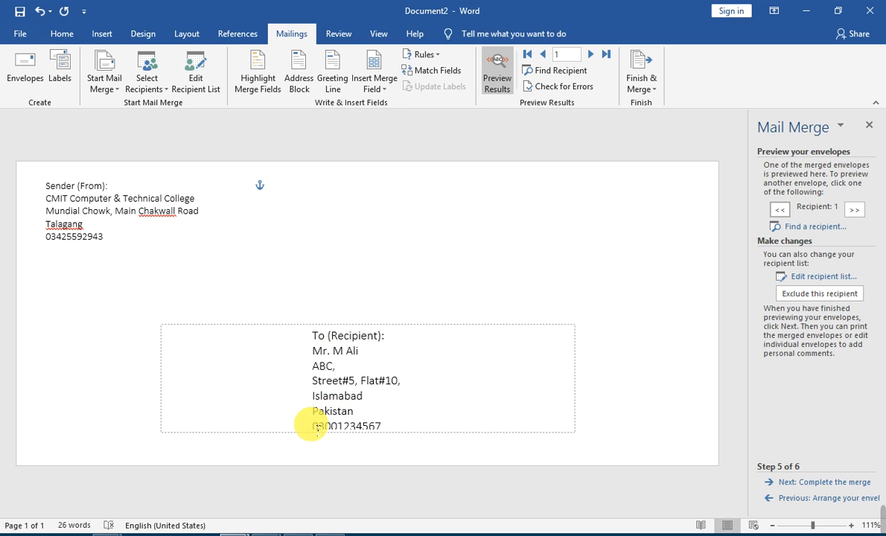
left_click(385, 416)
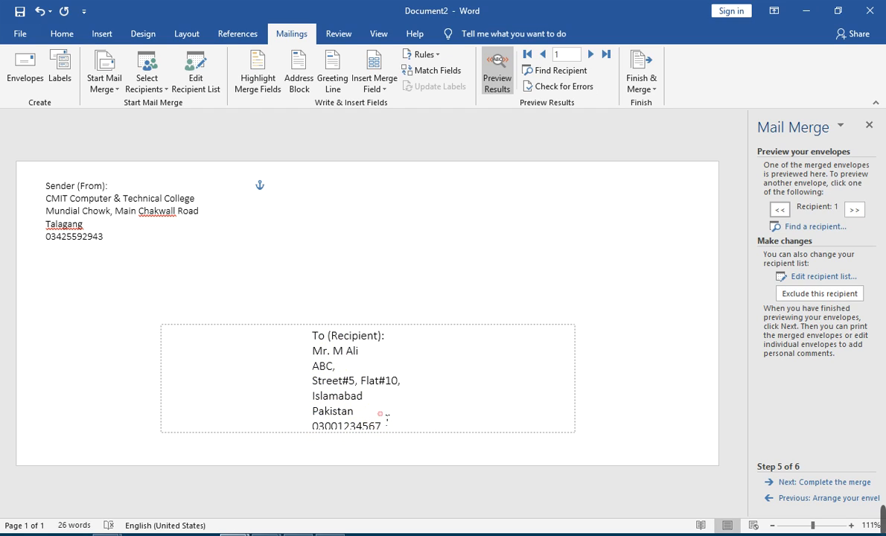
left_click(390, 334, "shift")
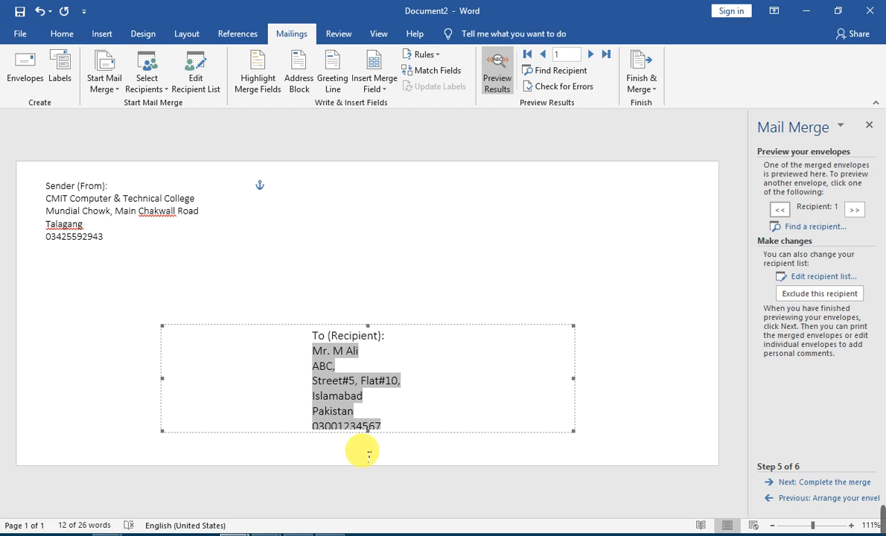
left_click_drag(368, 439, 376, 452)
left_click(410, 426)
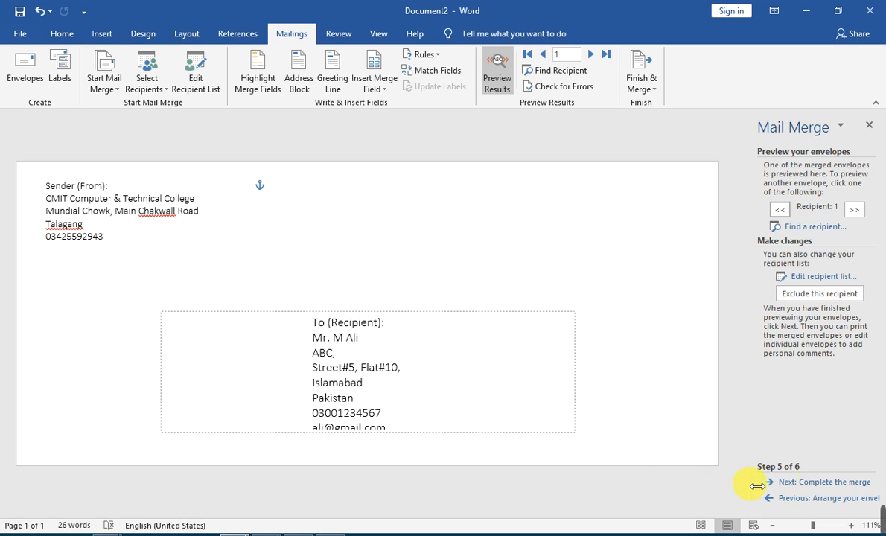
Move to the merge-completion step and preview the second and third recipients' envelopes
left_click(841, 483)
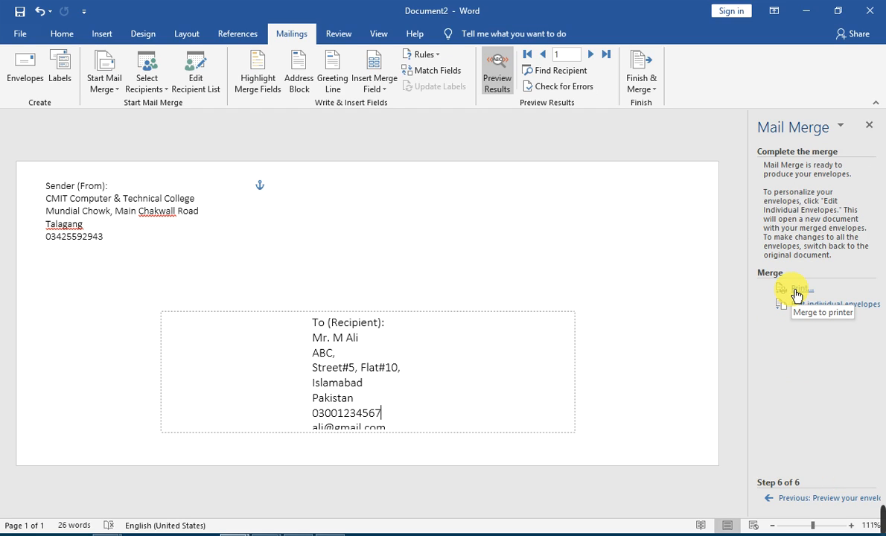
left_click(695, 401)
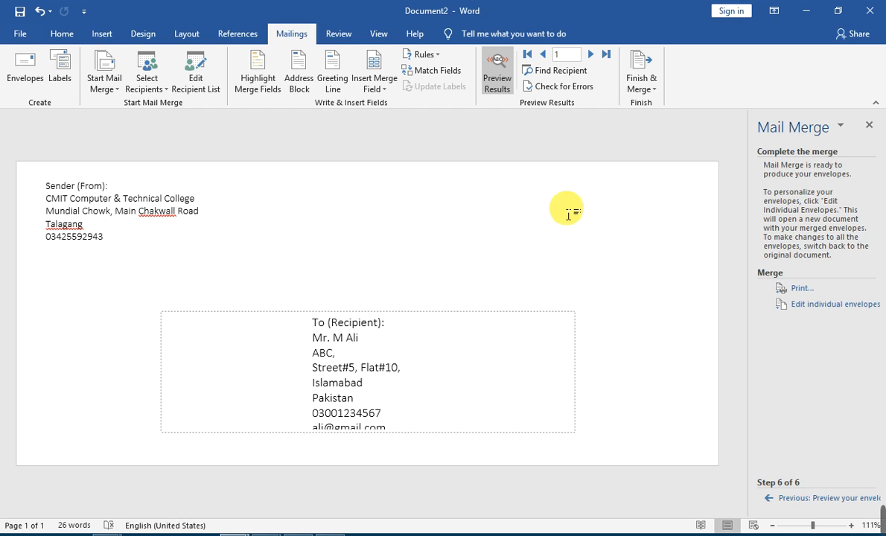
left_click(590, 56)
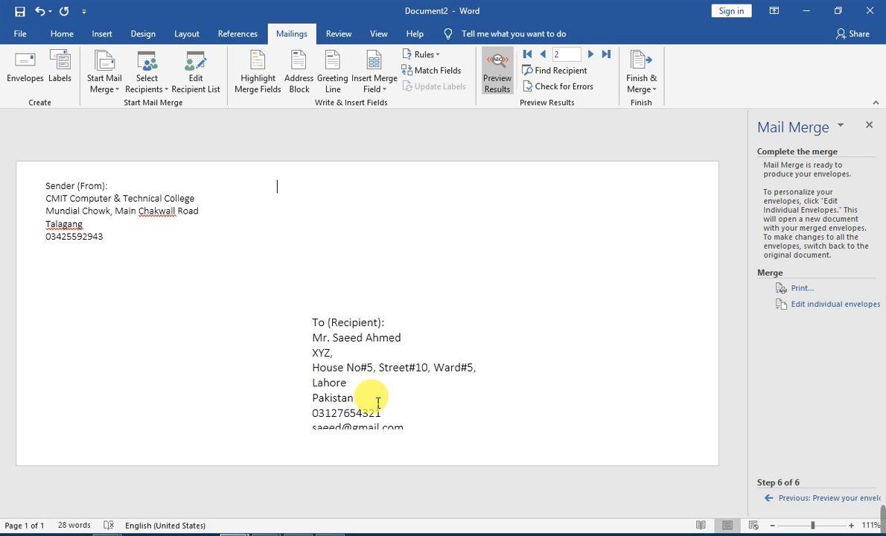
left_click(421, 304)
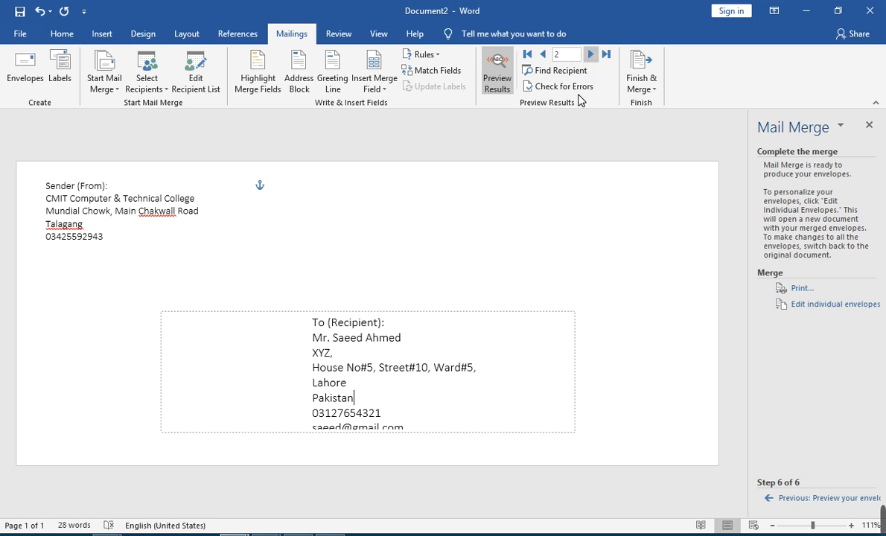
left_click(591, 55)
Make all the envelope text one font size smaller so the e-mail line fits
key("ctrl+a")
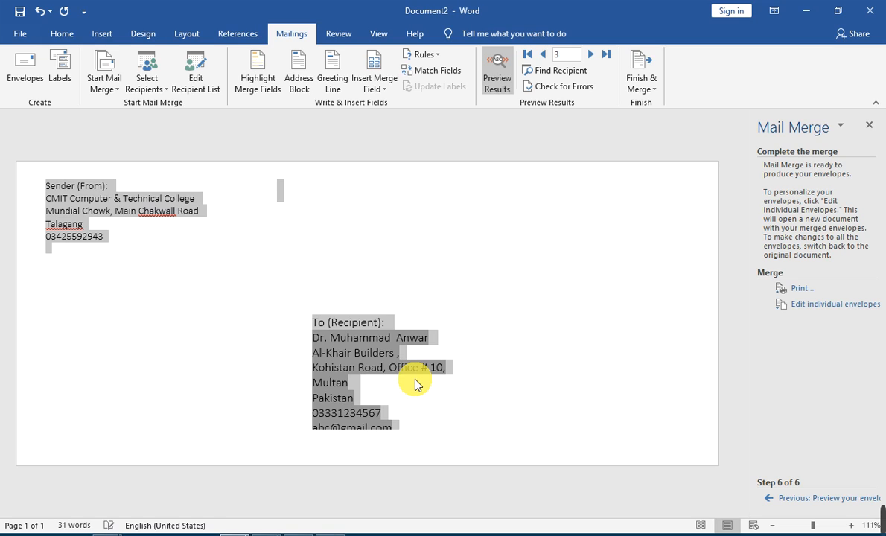
left_click(64, 34)
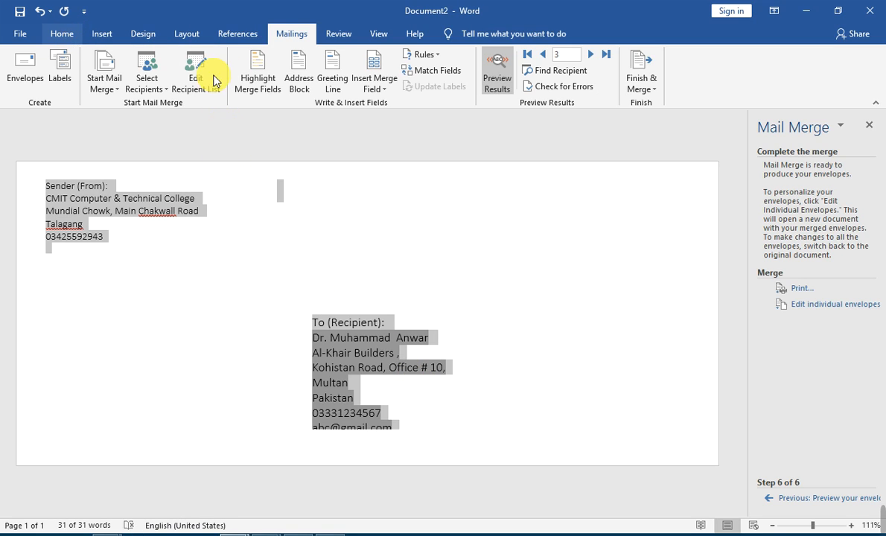
left_click(238, 61)
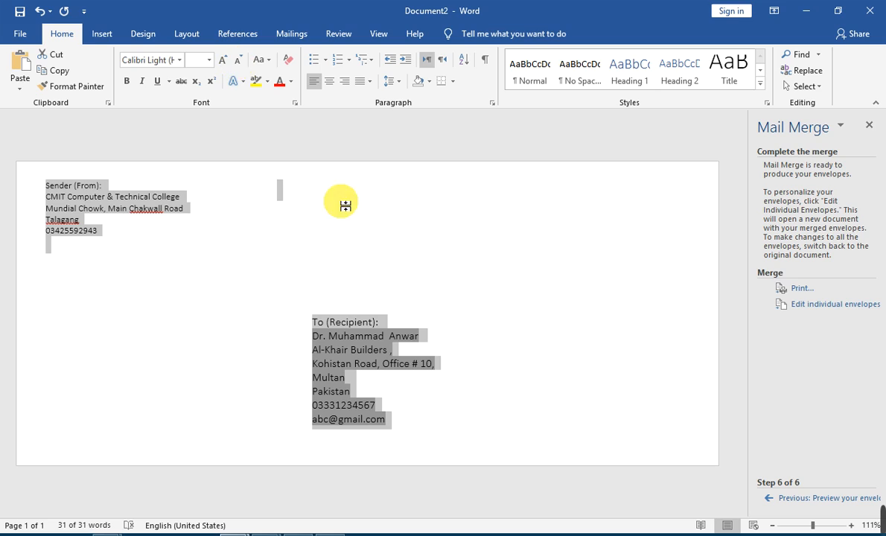
left_click(439, 363)
left_click(603, 365)
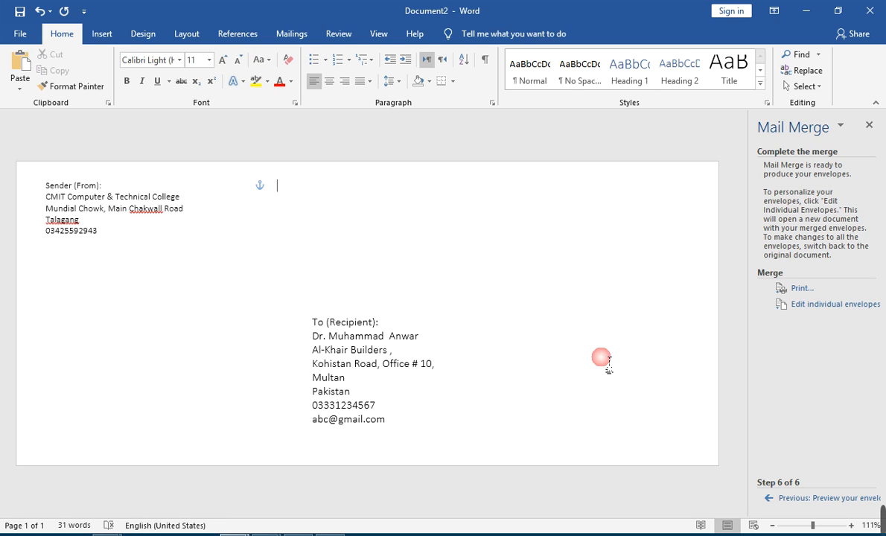